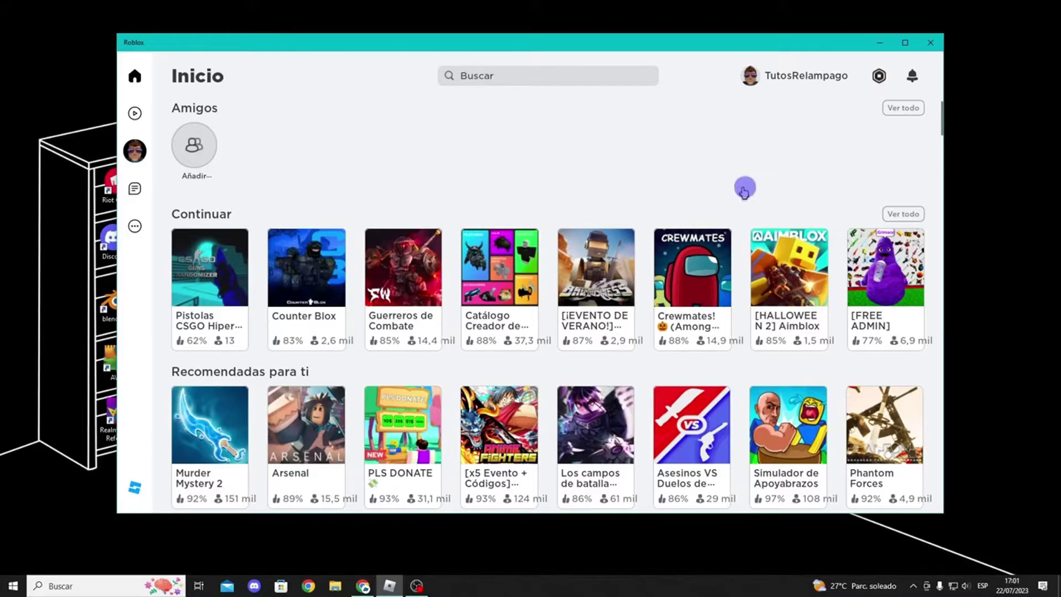
- Close the Roblox app and open Windows Settings
{"action": "left_click", "coordinate": [930, 44]}
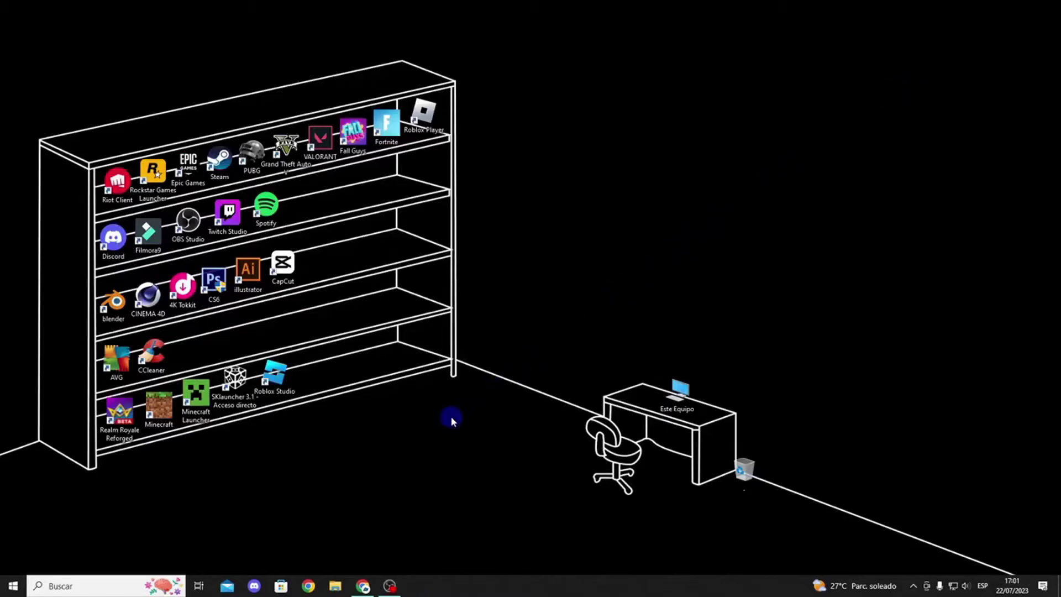
{"action": "left_click", "coordinate": [12, 585]}
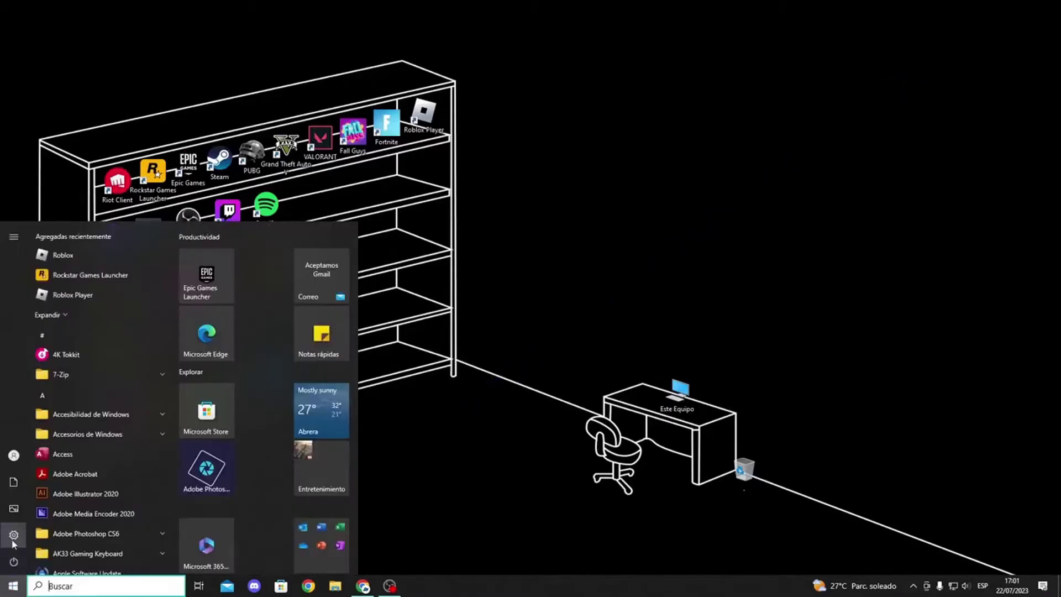
{"action": "left_click", "coordinate": [14, 539]}
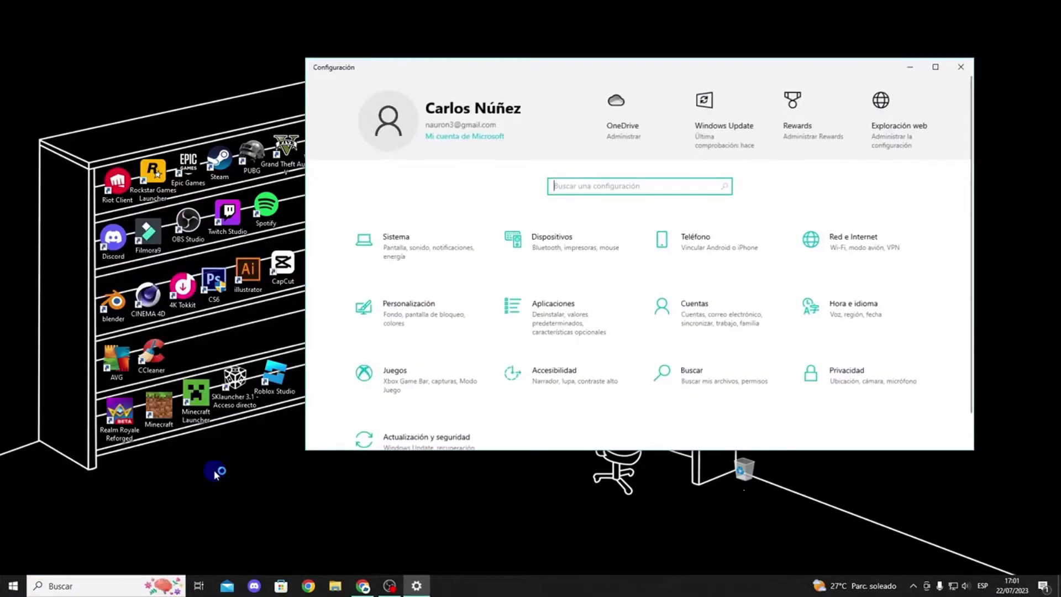
{"action": "left_click_drag", "start_coordinate": [712, 79], "coordinate": [619, 84]}
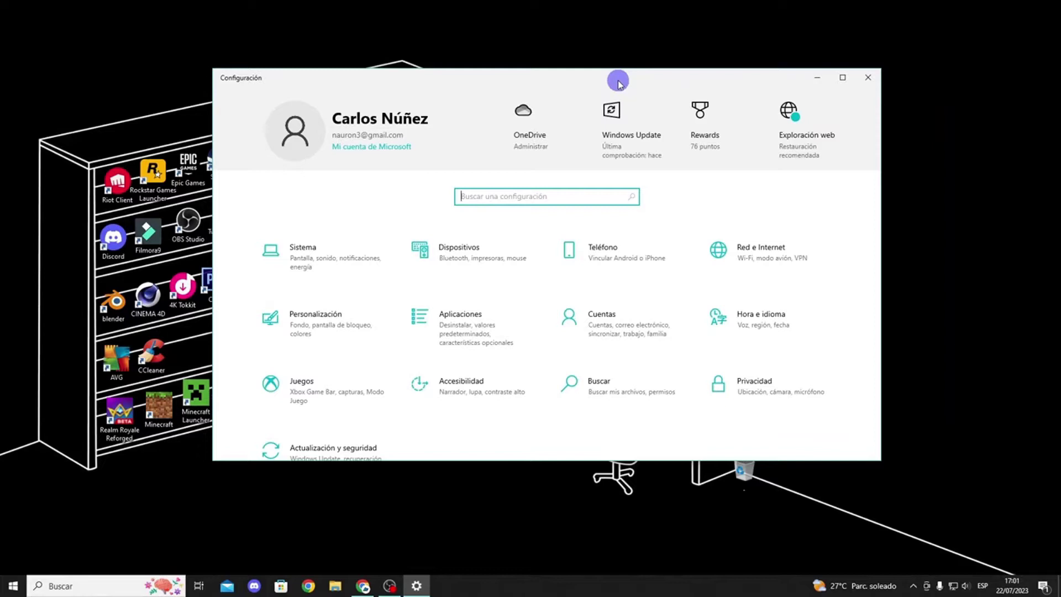
- Filter the installed apps list by 'roblox' and open the Roblox app's options
{"action": "left_click", "coordinate": [479, 326]}
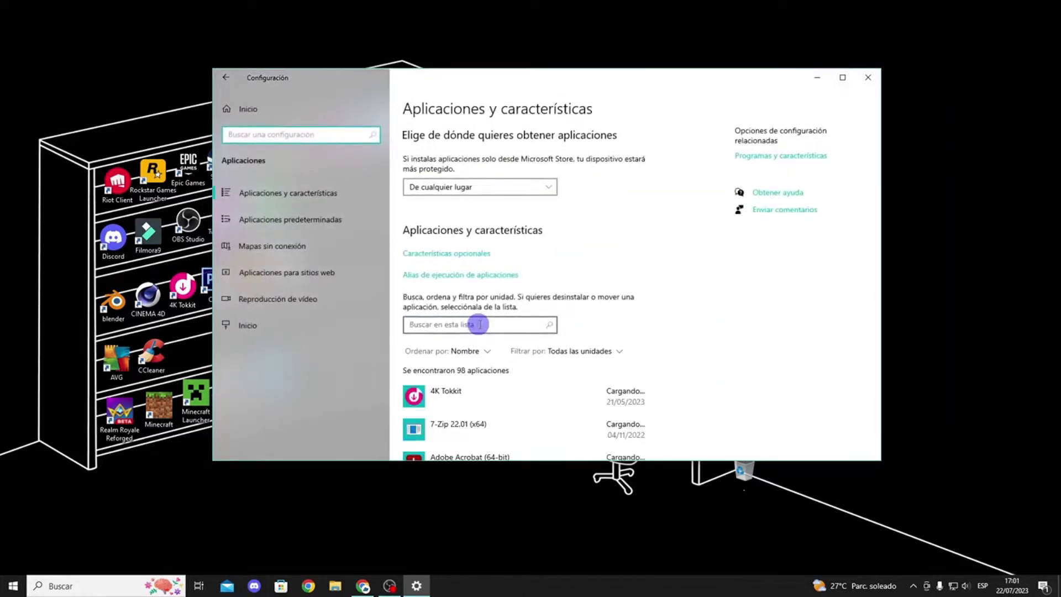
{"action": "left_click", "coordinate": [469, 326]}
{"action": "type", "text": "r"}
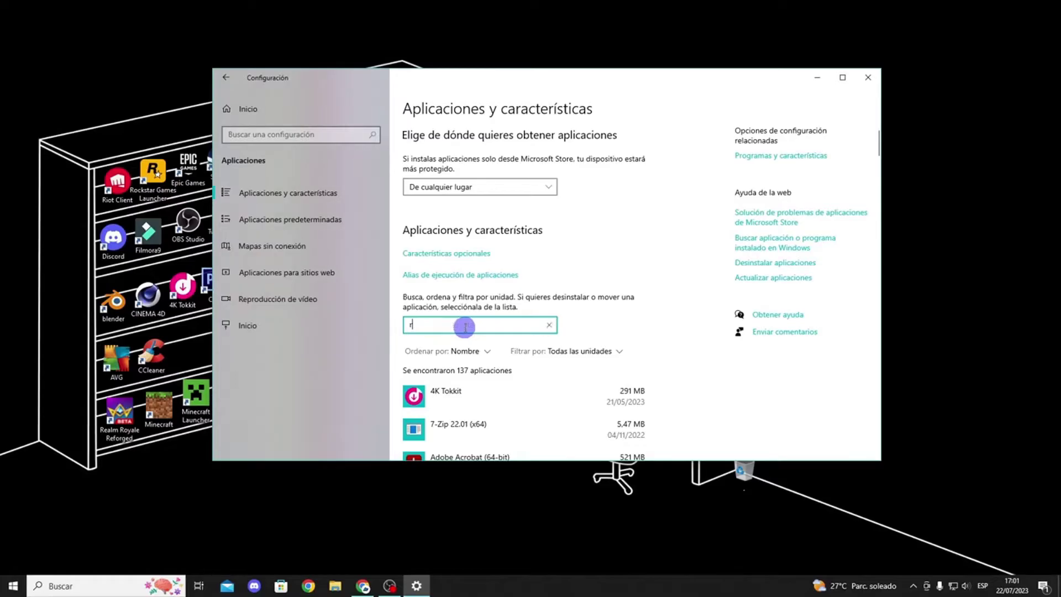
{"action": "type", "text": "oblox"}
{"action": "scroll", "coordinate": [608, 320], "scroll_direction": "down", "scroll_amount": 1}
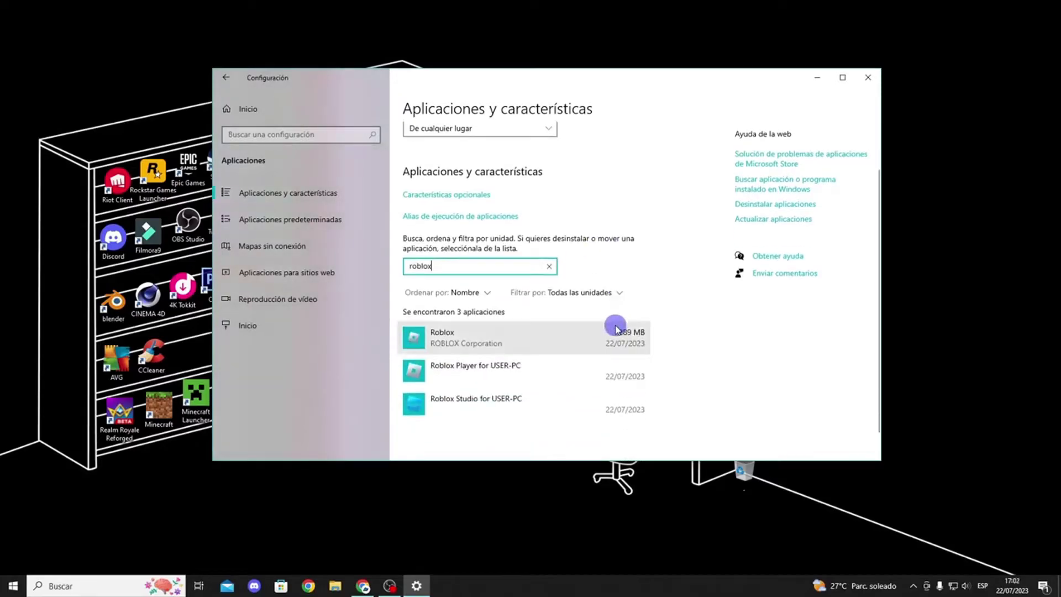
{"action": "left_click", "coordinate": [473, 348]}
{"action": "scroll", "coordinate": [514, 332], "scroll_direction": "down", "scroll_amount": 1}
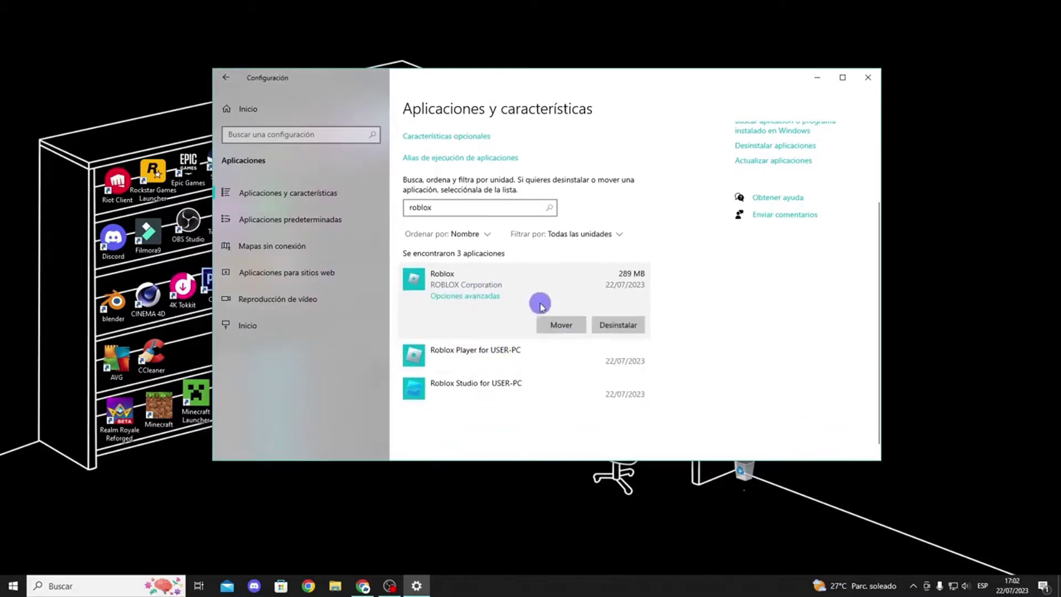
- Open Roblox's advanced options and repair the app
{"action": "left_click", "coordinate": [485, 296]}
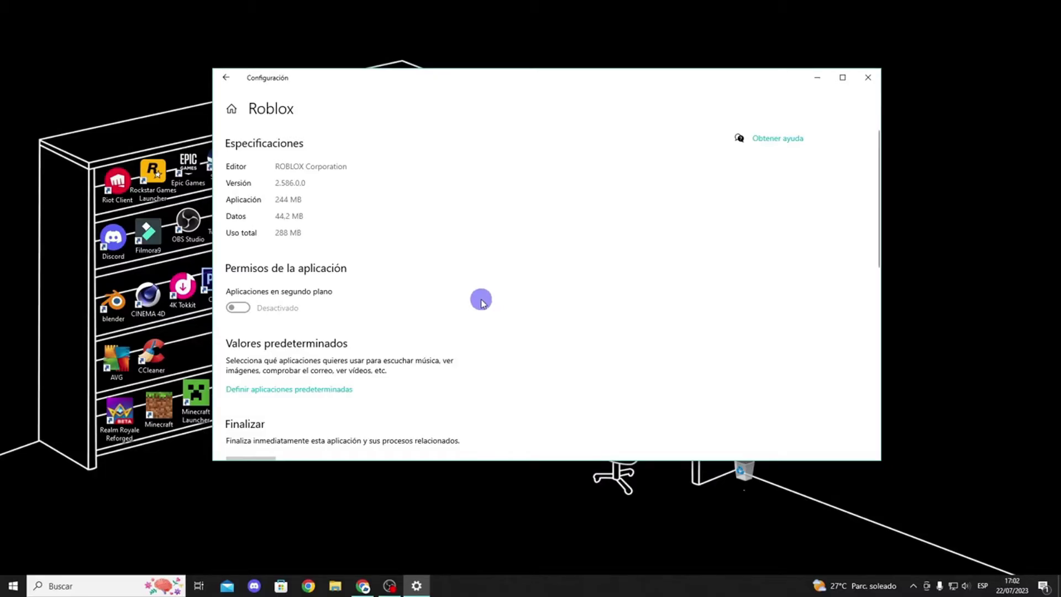
{"action": "scroll", "coordinate": [484, 300], "scroll_direction": "down", "scroll_amount": 4}
{"action": "scroll", "coordinate": [481, 301], "scroll_direction": "down", "scroll_amount": 1}
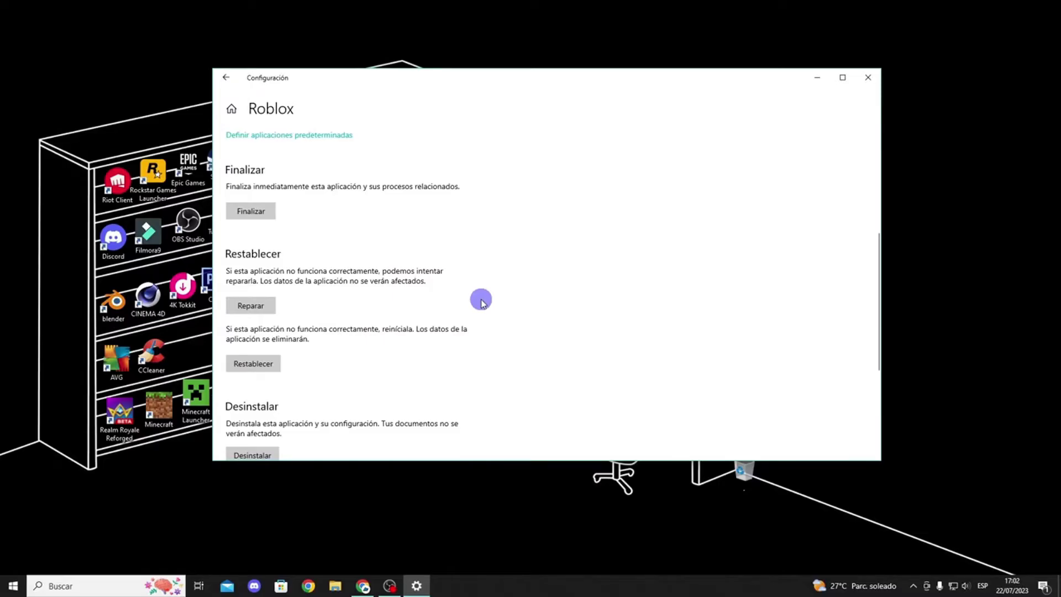
{"action": "left_click", "coordinate": [271, 311]}
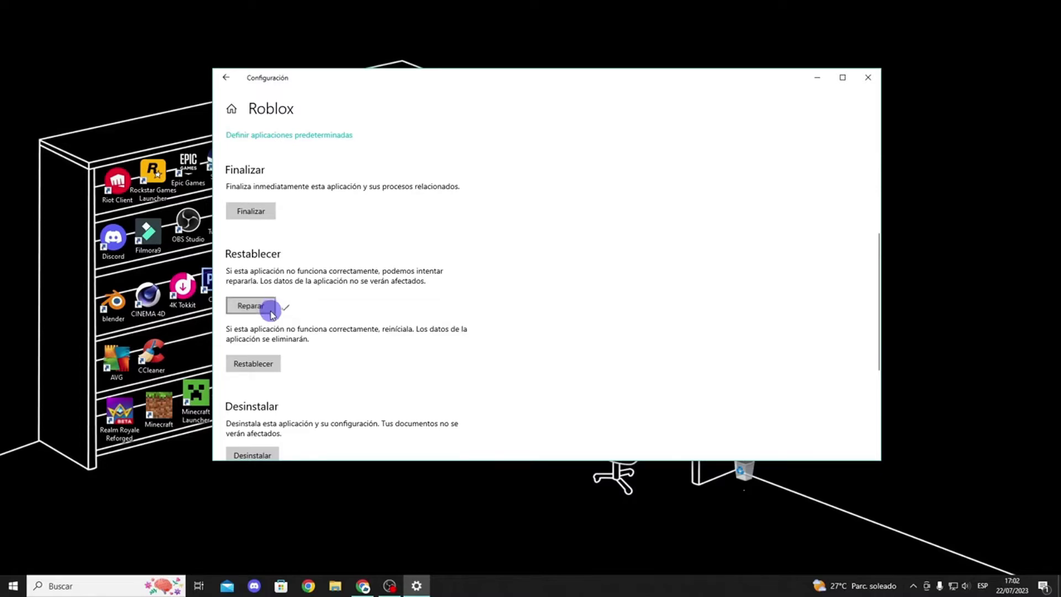
- Reset Roblox's app data after confirming, then close Settings
{"action": "left_click", "coordinate": [270, 363]}
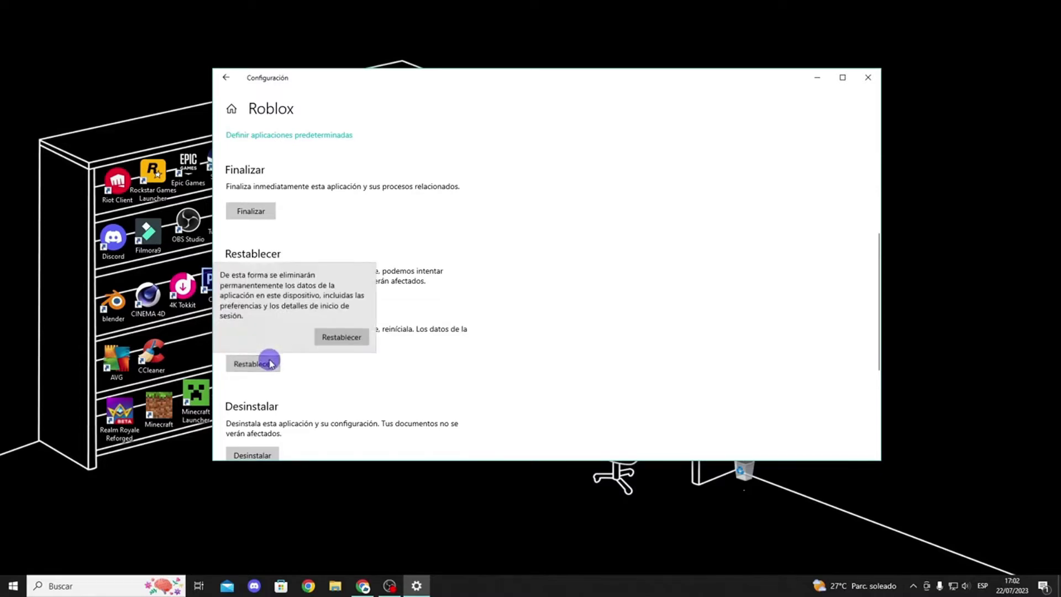
{"action": "left_click", "coordinate": [325, 341]}
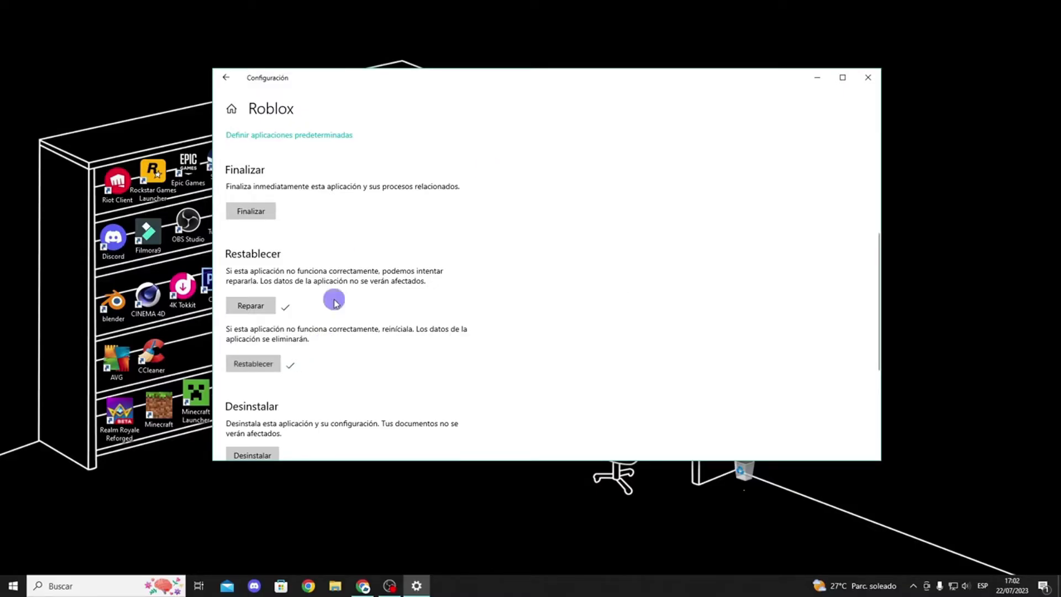
{"action": "left_click", "coordinate": [869, 79]}
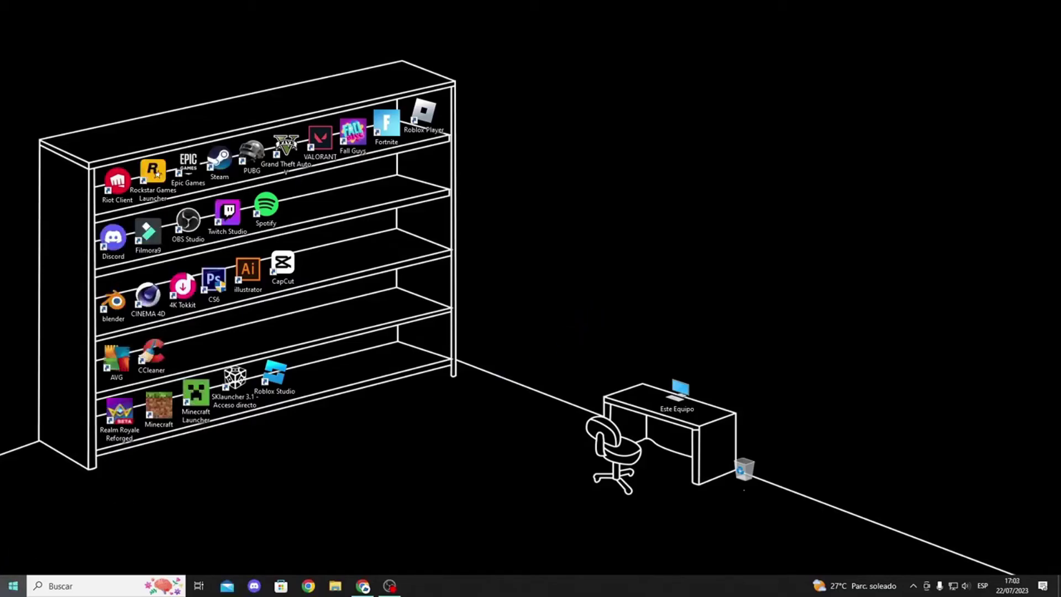
- Uninstall Roblox Player from Settings' app list filtered by 'roblox'
{"action": "left_click", "coordinate": [14, 586]}
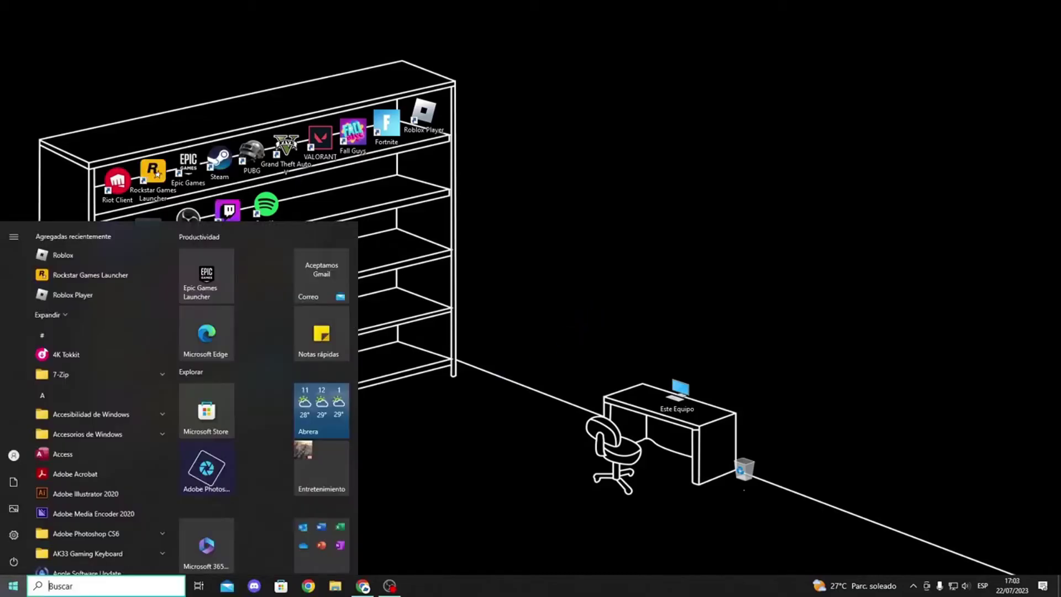
{"action": "left_click", "coordinate": [13, 535]}
{"action": "left_click", "coordinate": [451, 238]}
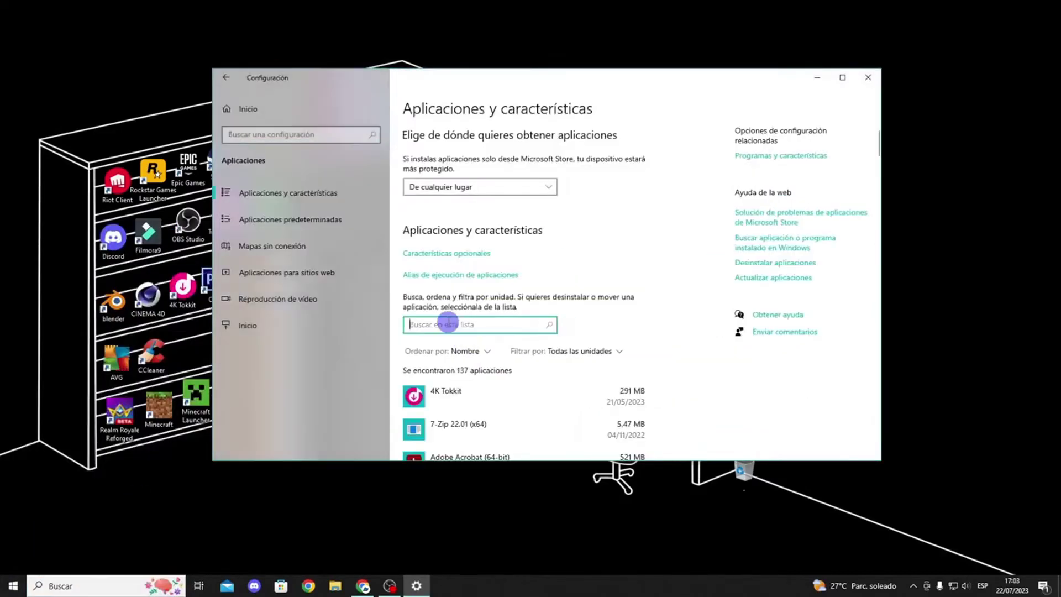
{"action": "type", "text": "roblox"}
{"action": "left_click", "coordinate": [618, 339]}
{"action": "left_click", "coordinate": [621, 375]}
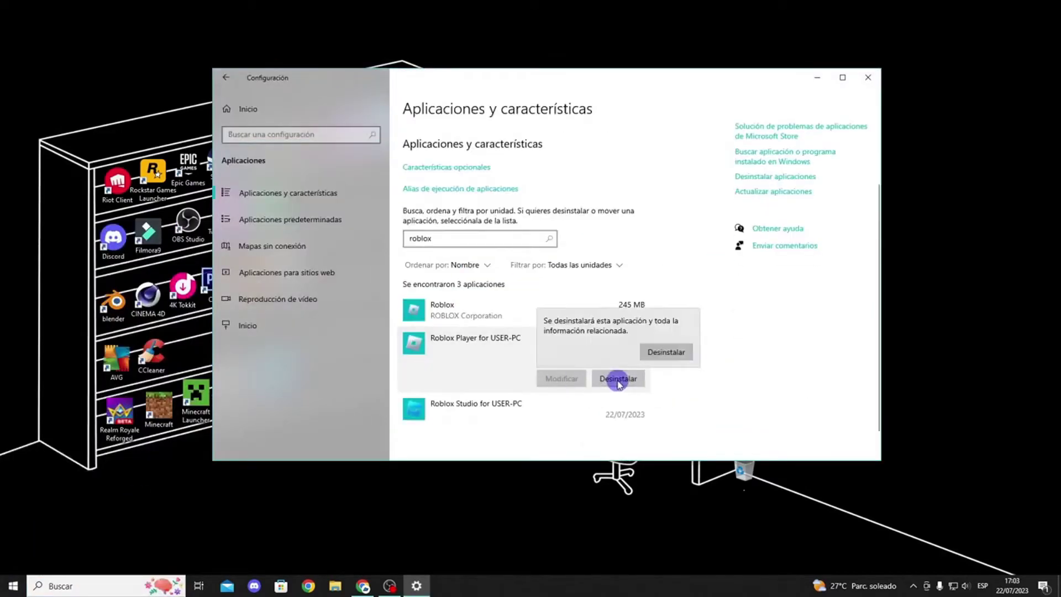
{"action": "left_click", "coordinate": [655, 358]}
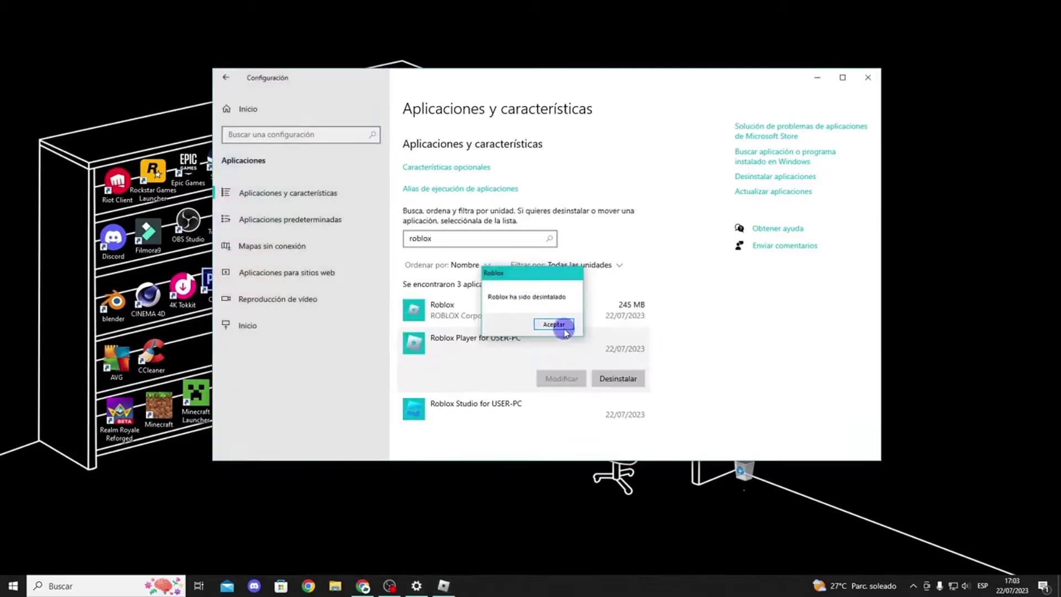
{"action": "left_click", "coordinate": [558, 325]}
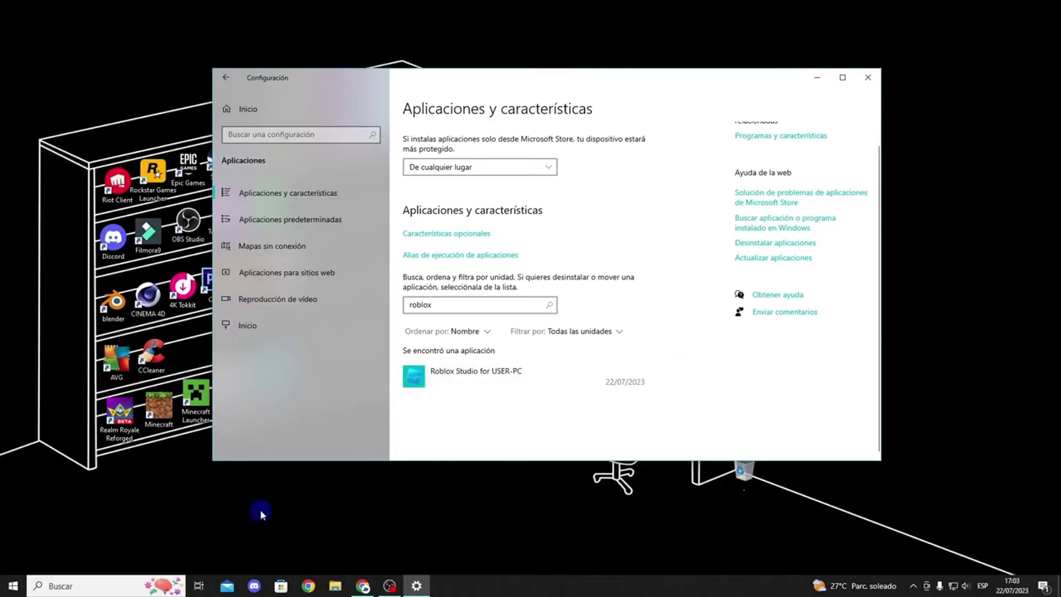
- Find Roblox in Microsoft Store and start installing it again
{"action": "left_click", "coordinate": [105, 586]}
{"action": "type", "text": "micro"}
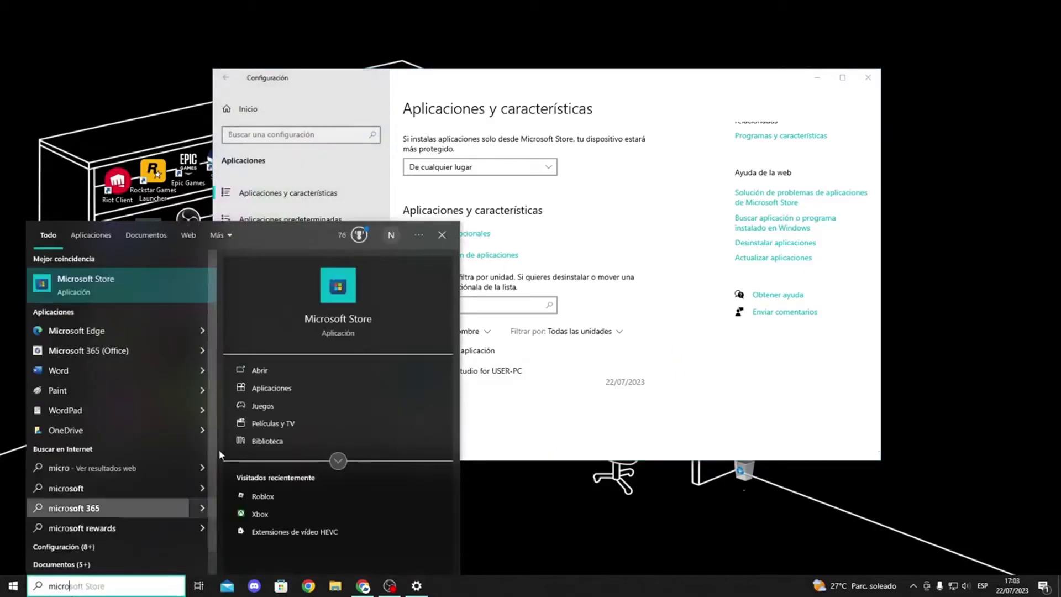
{"action": "left_click", "coordinate": [290, 371]}
{"action": "left_click", "coordinate": [476, 14]}
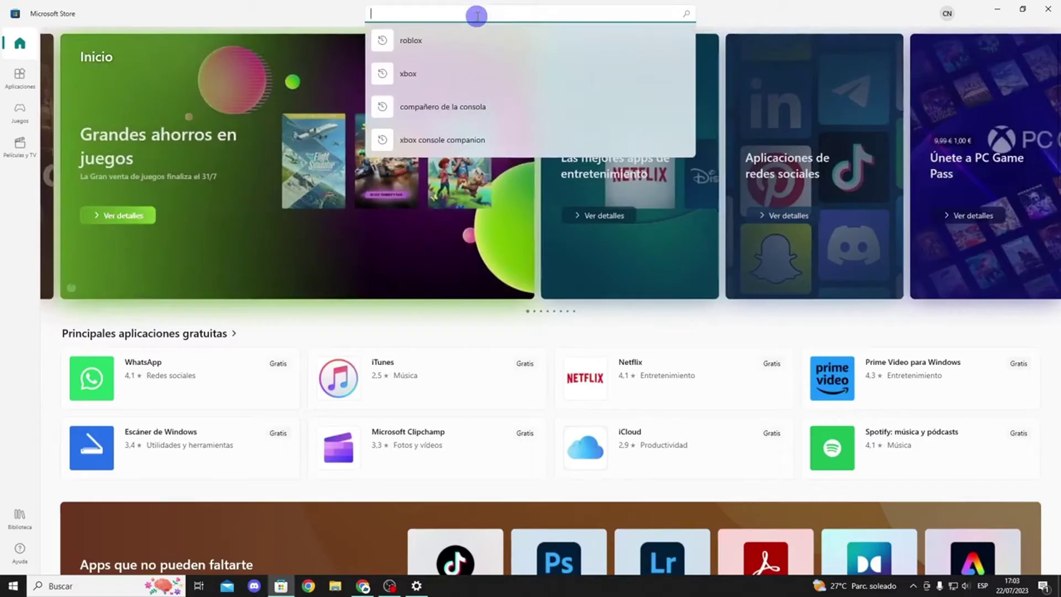
{"action": "left_click", "coordinate": [487, 40]}
{"action": "left_click", "coordinate": [352, 206]}
{"action": "left_click", "coordinate": [381, 466]}
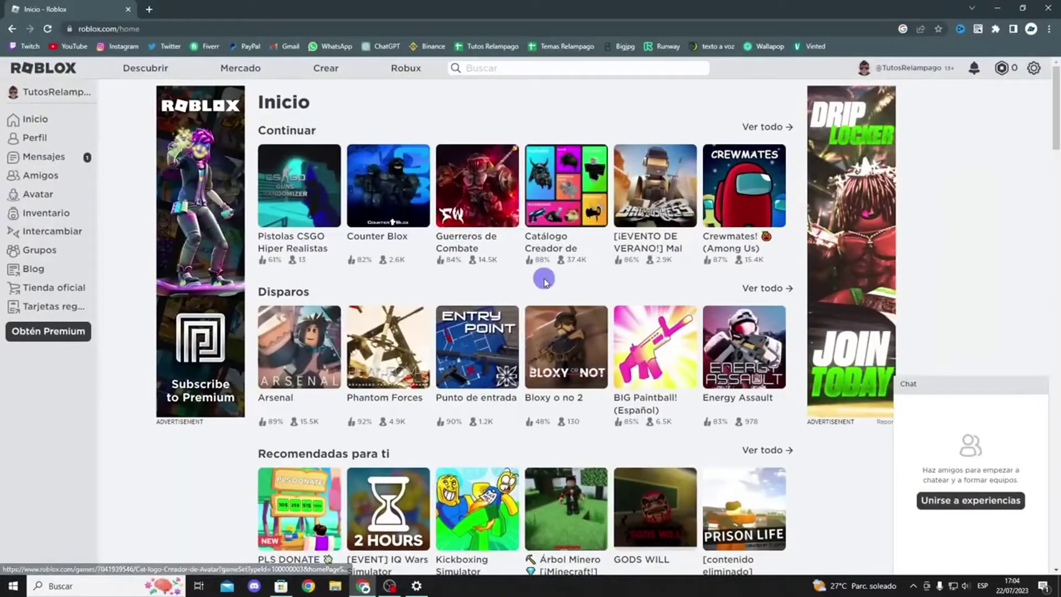
- Launch Counter Blox from the Roblox site, then download and run the Roblox player installer
{"action": "left_click", "coordinate": [363, 244]}
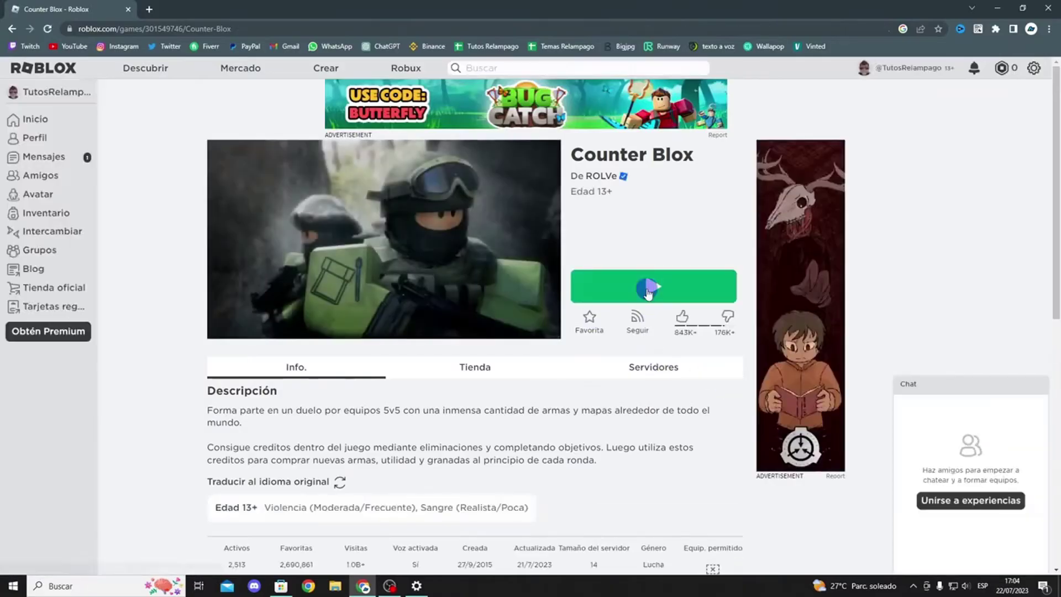
{"action": "left_click", "coordinate": [647, 287]}
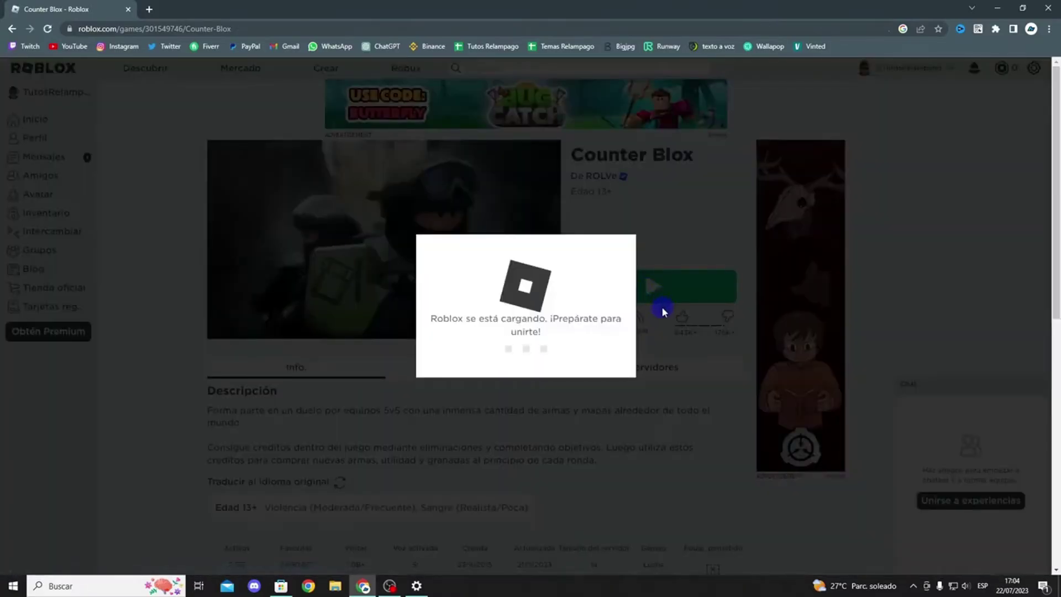
{"action": "left_click", "coordinate": [563, 357]}
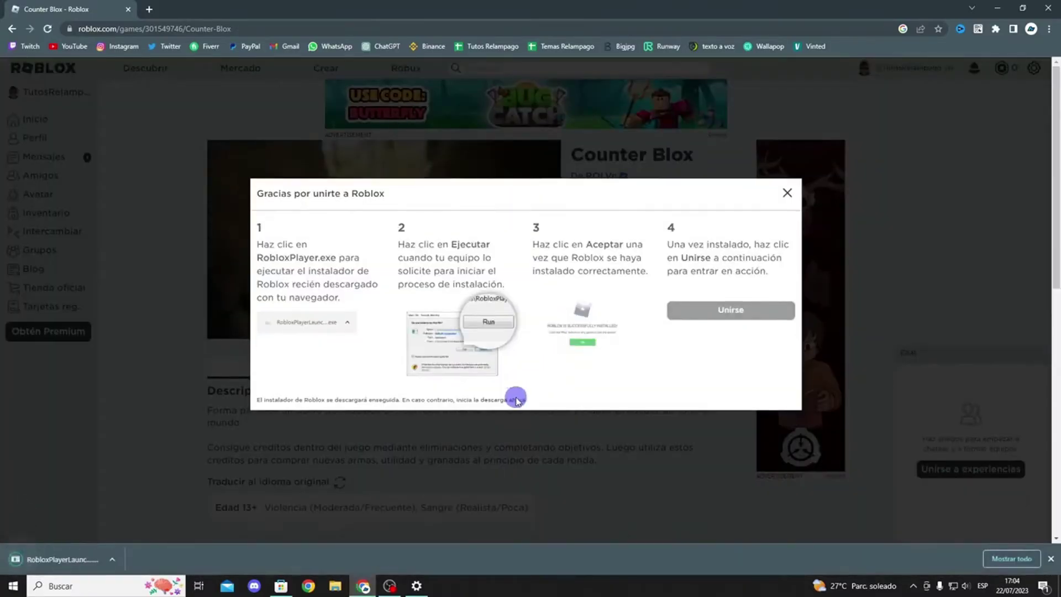
{"action": "left_click", "coordinate": [72, 560]}
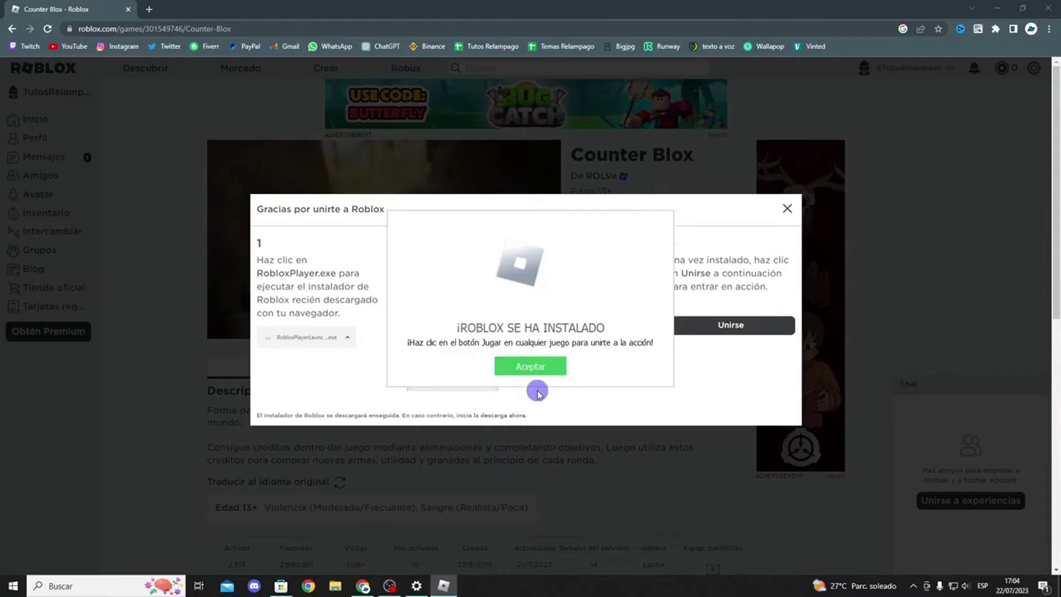
{"action": "left_click", "coordinate": [531, 367]}
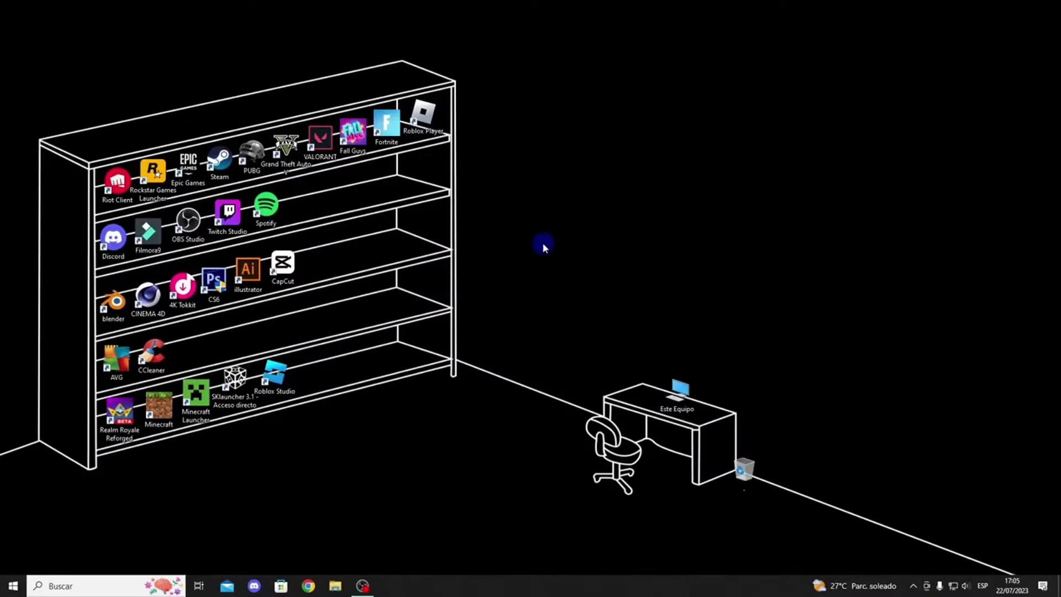
{"action": "key", "text": "super"}
{"action": "left_click", "coordinate": [3, 591]}
{"action": "left_click", "coordinate": [11, 563]}
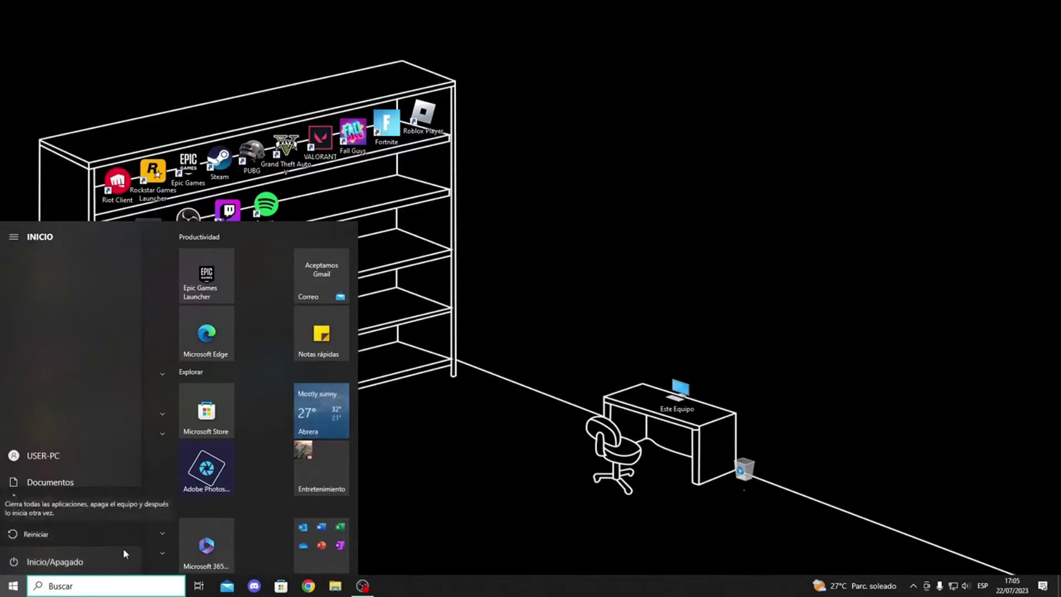
{"action": "key", "text": "Escape"}
{"action": "key", "text": "Escape"}
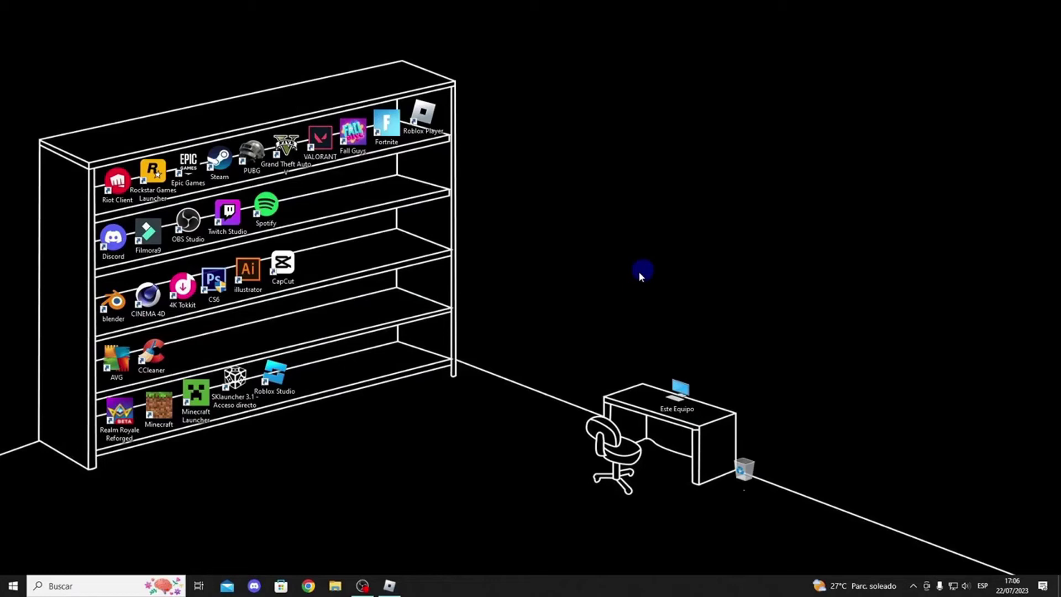
- From the desktop's display settings, keep scale at 100% and resolution at 1920 × 1080
{"action": "right_click", "coordinate": [563, 255]}
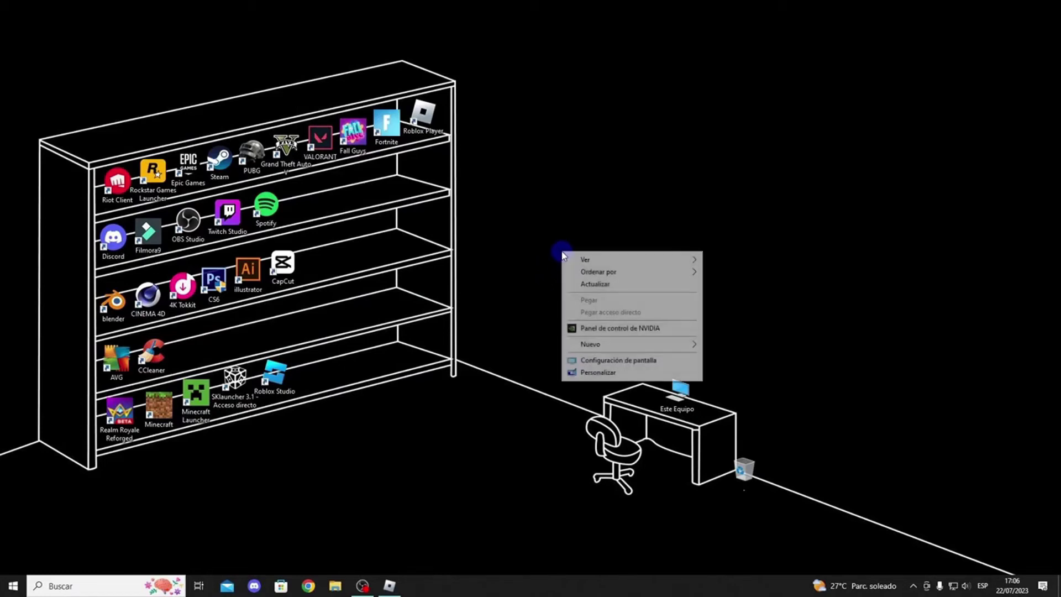
{"action": "left_click", "coordinate": [641, 368]}
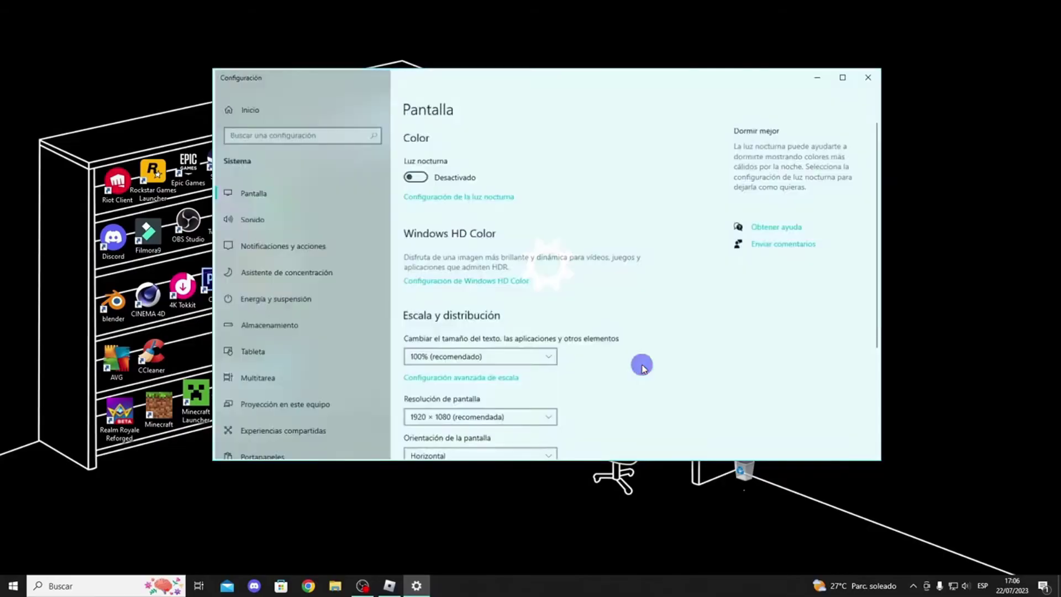
{"action": "scroll", "coordinate": [639, 366], "scroll_direction": "down", "scroll_amount": 2}
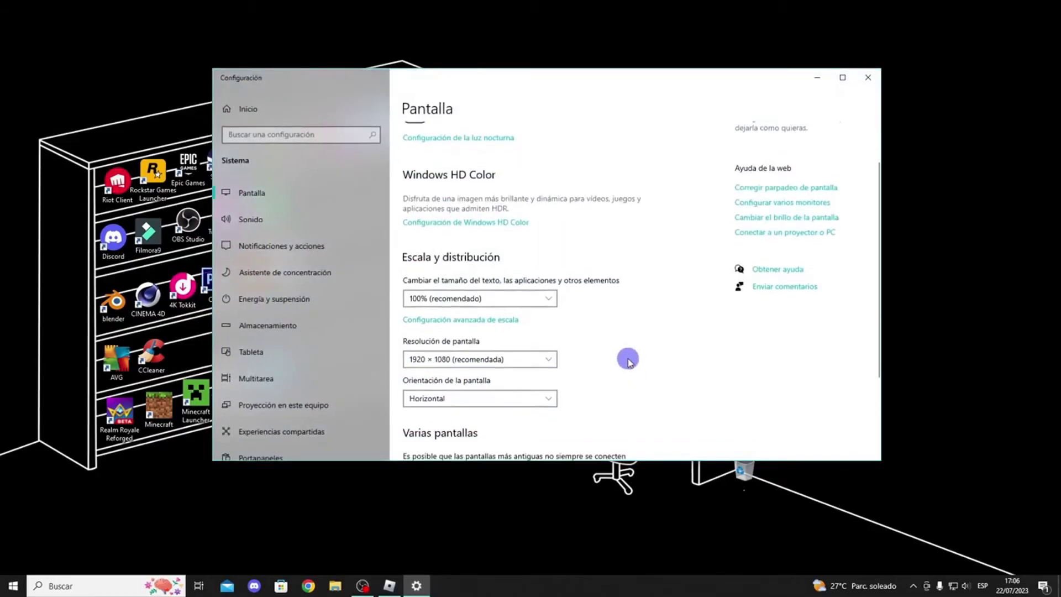
{"action": "scroll", "coordinate": [628, 357], "scroll_direction": "down", "scroll_amount": 2}
{"action": "left_click", "coordinate": [524, 246]}
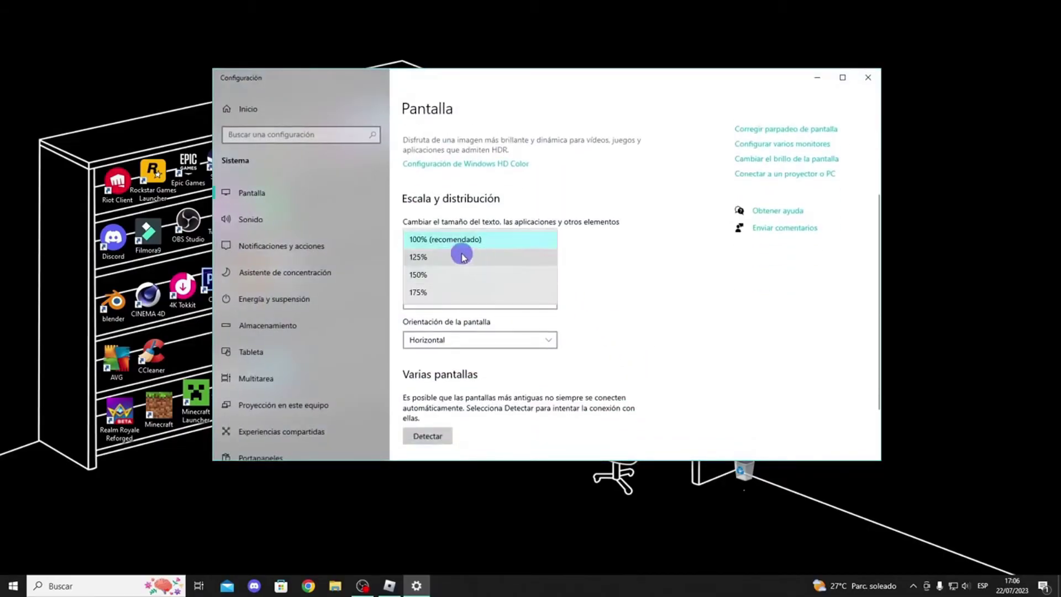
{"action": "left_click", "coordinate": [438, 241]}
{"action": "left_click", "coordinate": [524, 301]}
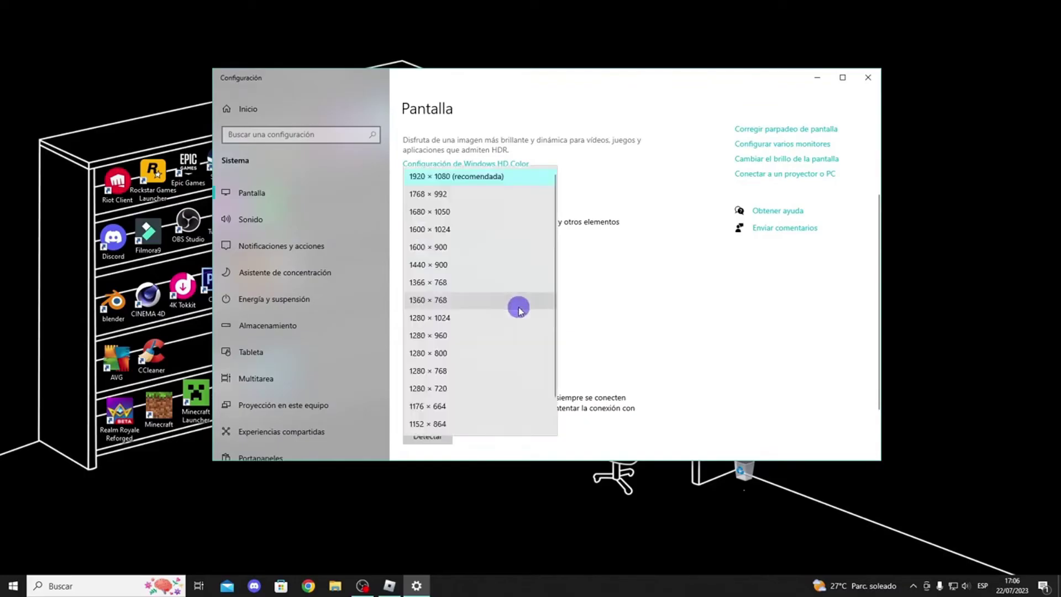
{"action": "left_click", "coordinate": [471, 176]}
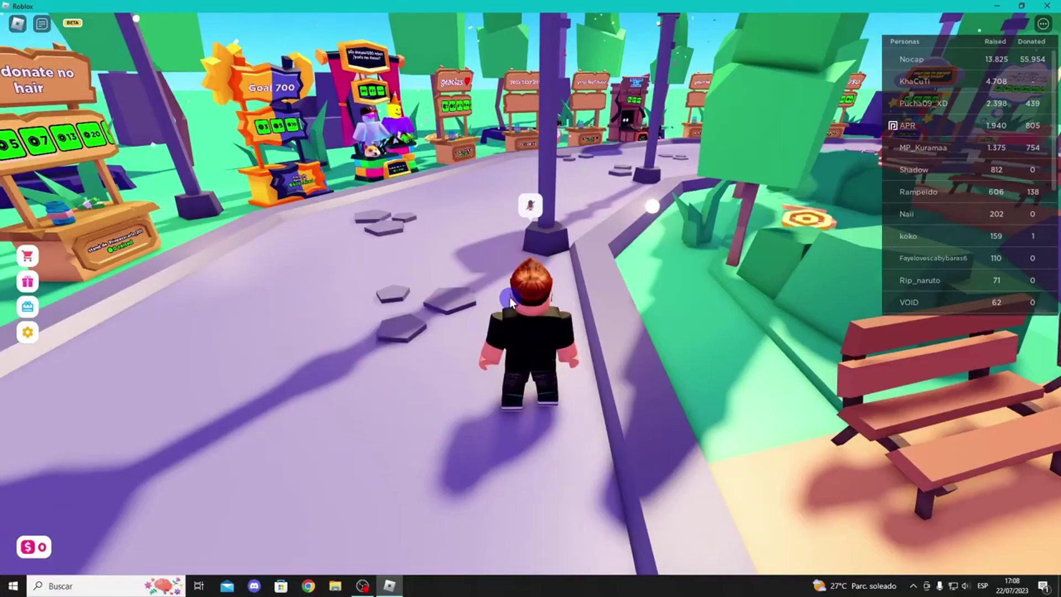
- Run the avatar toward the booths and switch Roblox to full screen with F11
{"action": "key", "text": "w"}
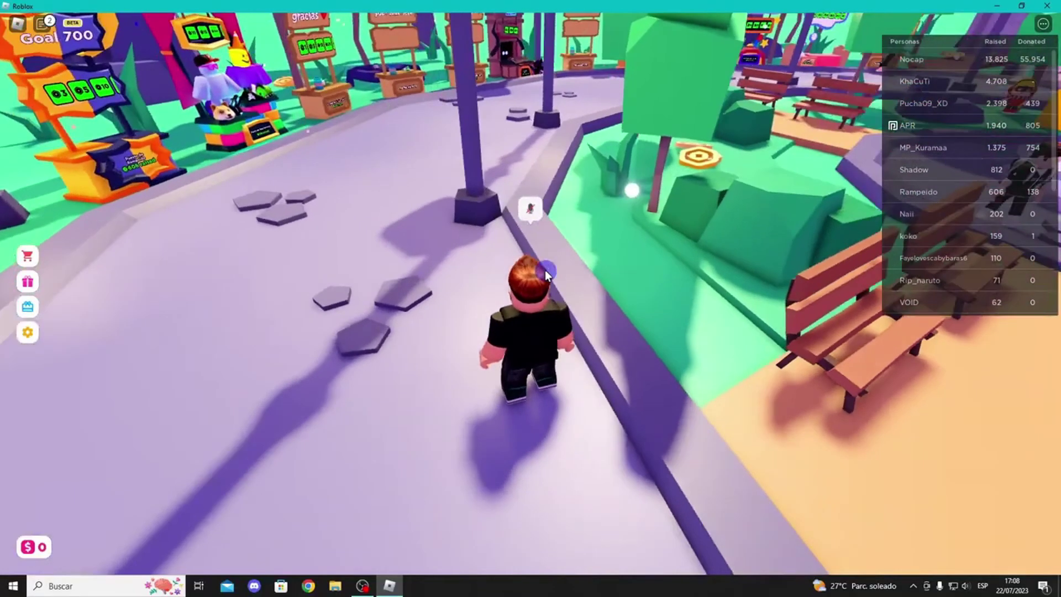
{"action": "key", "text": "w"}
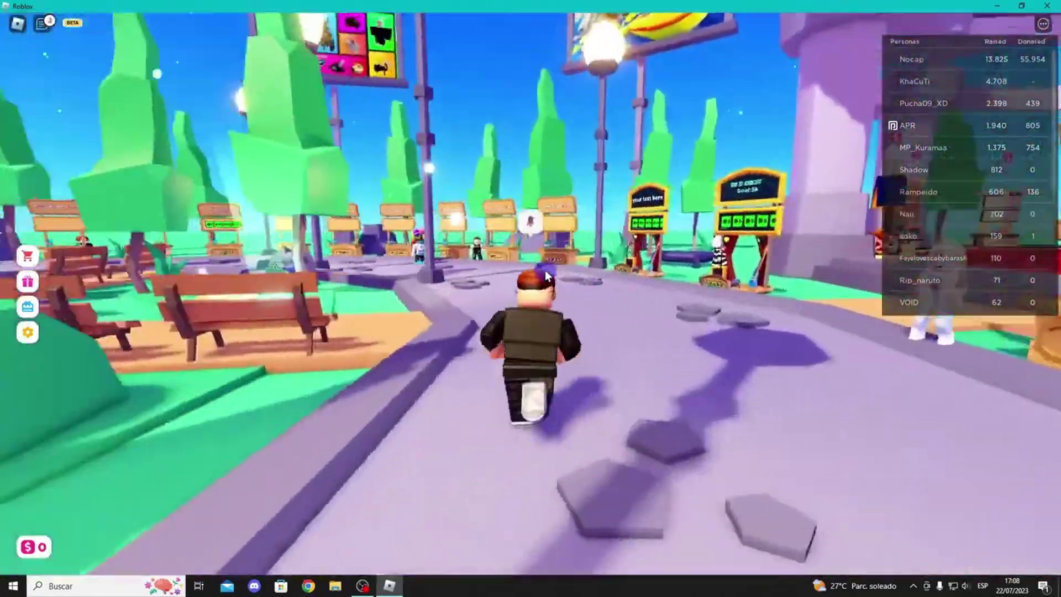
{"action": "key", "text": "w"}
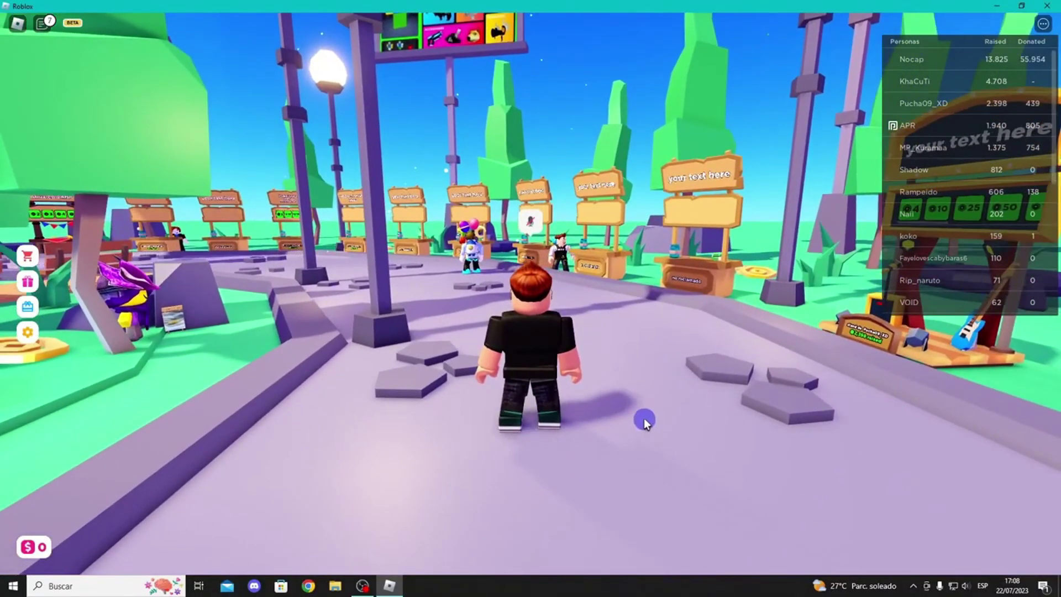
{"action": "key", "text": "F11"}
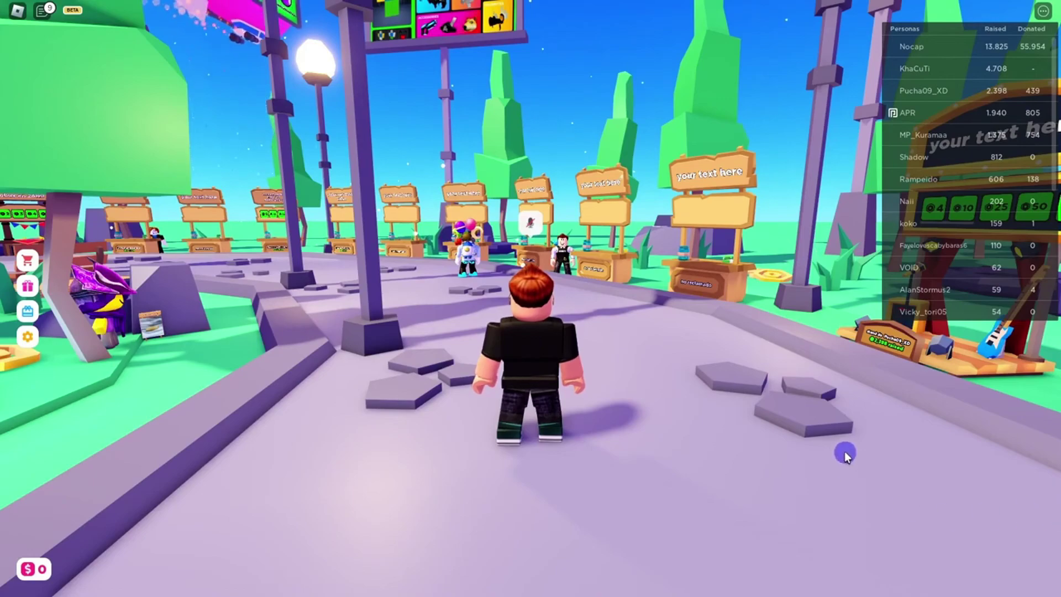
- Run and jump the avatar forward along the path
{"action": "key", "text": "w"}
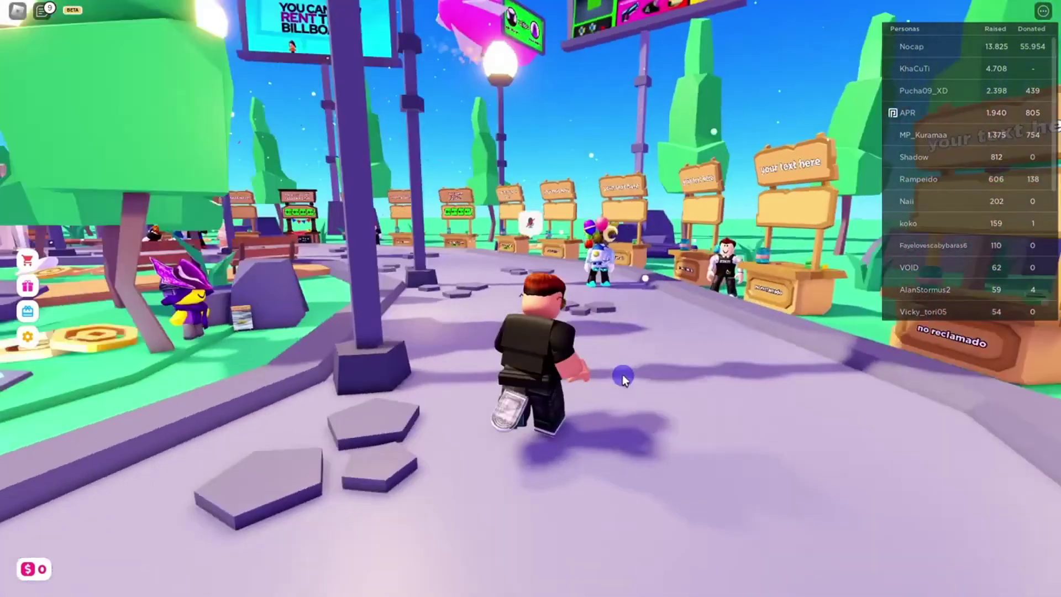
{"action": "key", "text": "space"}
{"action": "key", "text": "w"}
{"action": "key", "text": "a"}
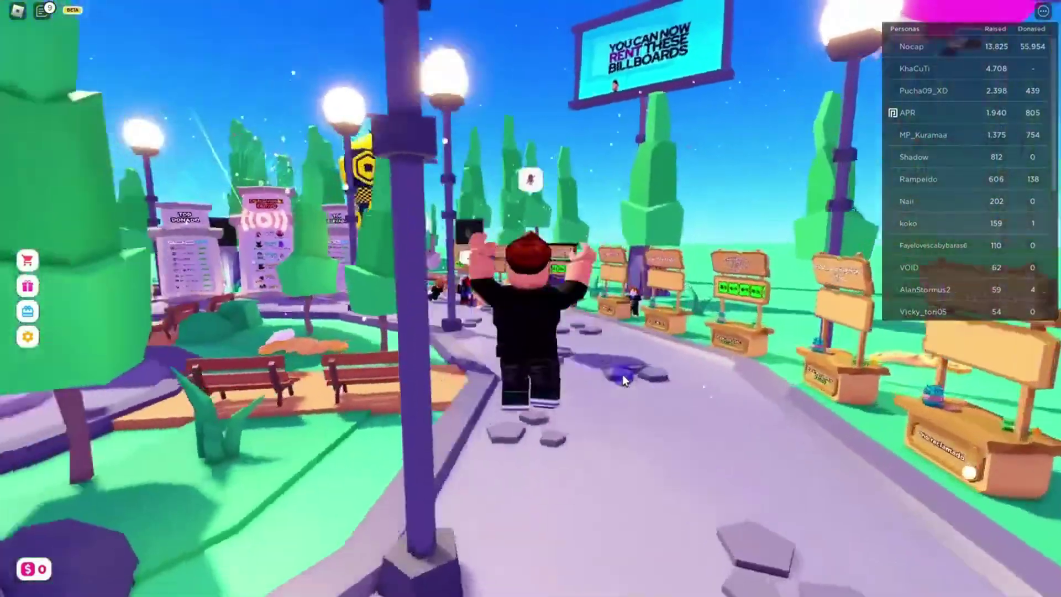
{"action": "key", "text": "w"}
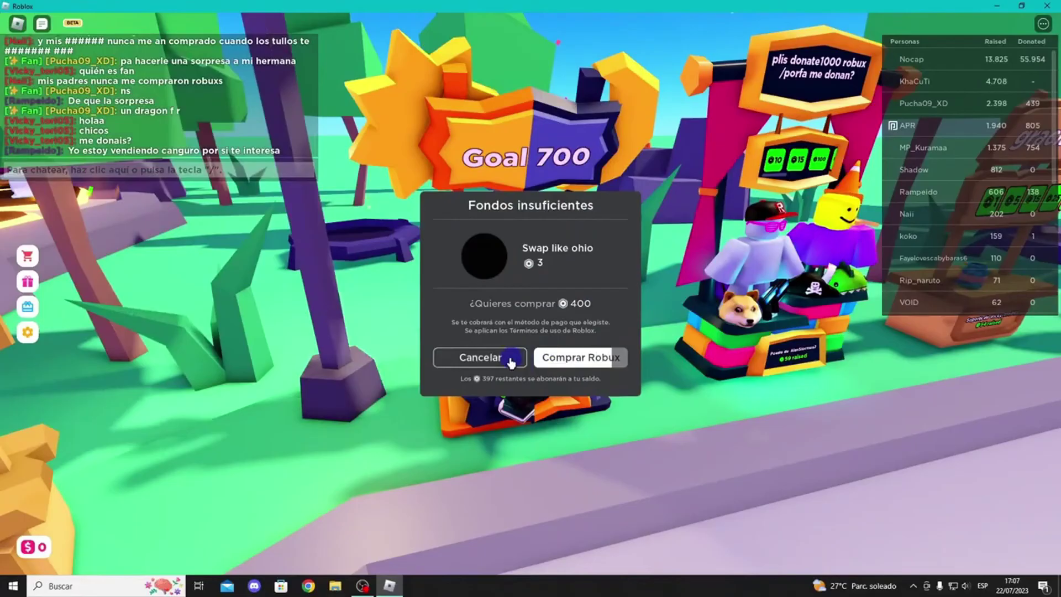
- Cancel the insufficient-funds prompt and walk the avatar back toward the stands
{"action": "left_click", "coordinate": [511, 358]}
{"action": "key", "text": "s"}
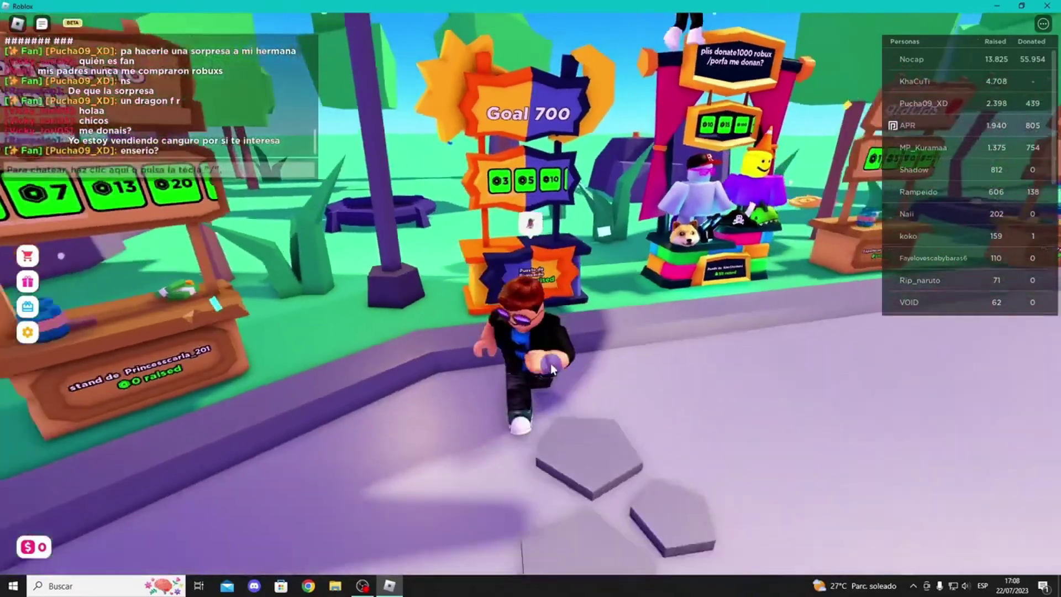
{"action": "key", "text": "w"}
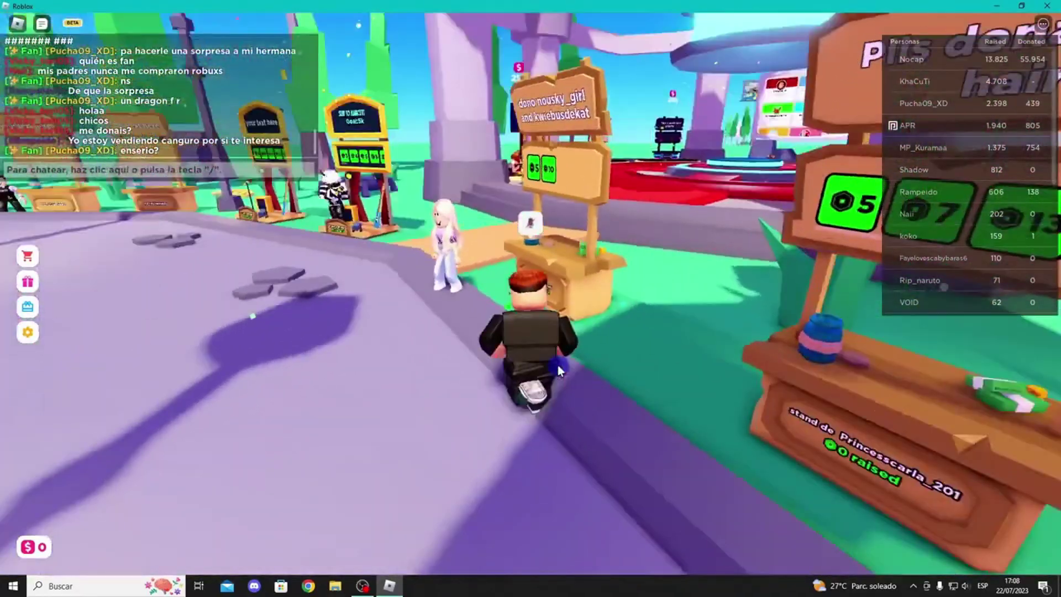
{"action": "key", "text": "Left"}
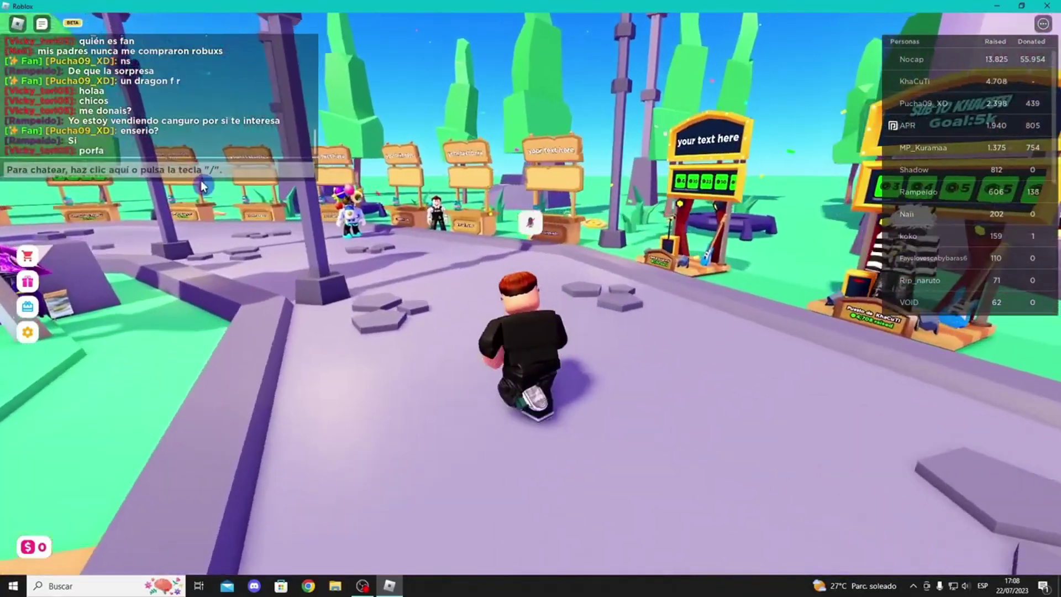
- Hide the chat and turn the view to follow the path past the stands
{"action": "left_click", "coordinate": [39, 26]}
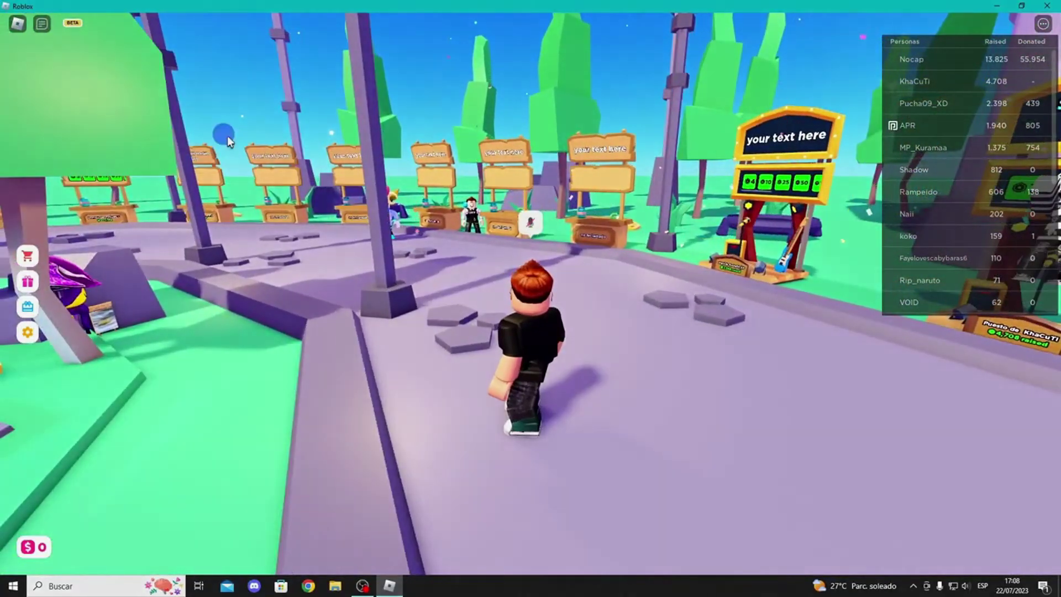
{"action": "key", "text": "Right"}
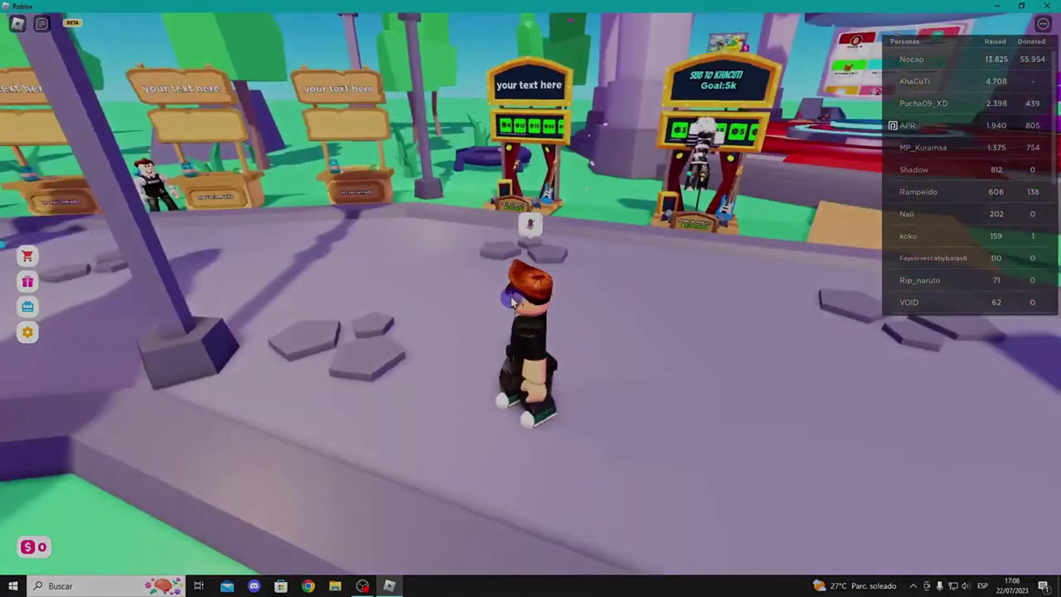
{"action": "key", "text": "Right"}
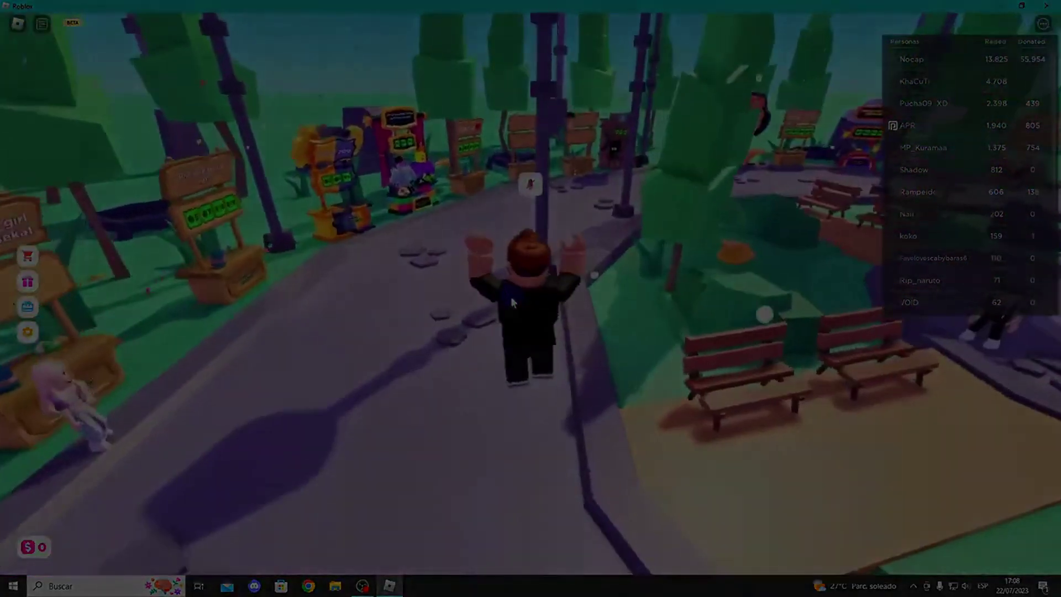